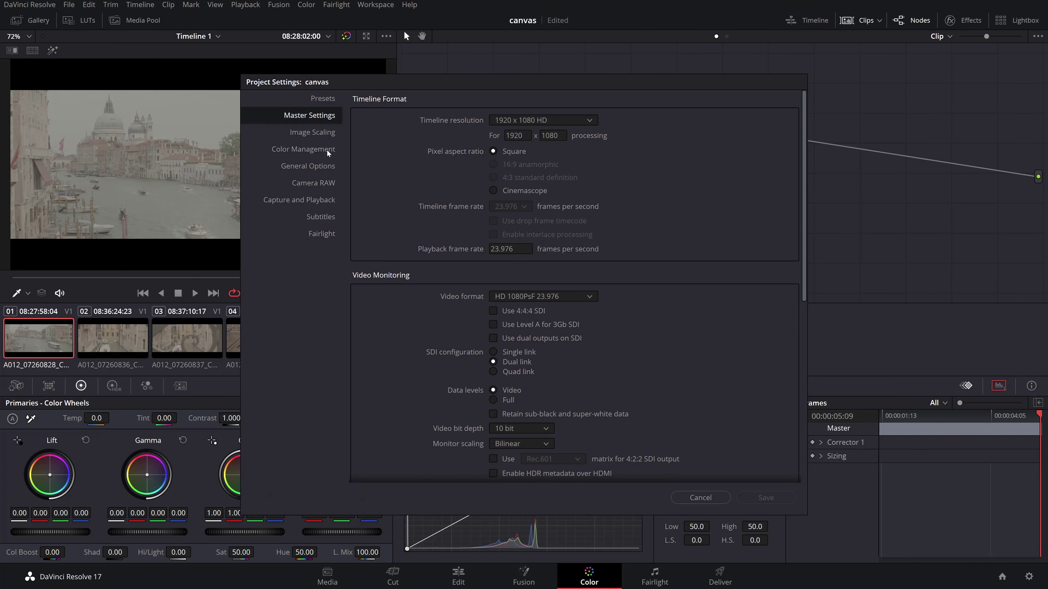
Save DaVinci WG/Intermediate as the timeline color space and put Color Space Transform on node 01.
left_click(327, 150)
left_click(522, 149)
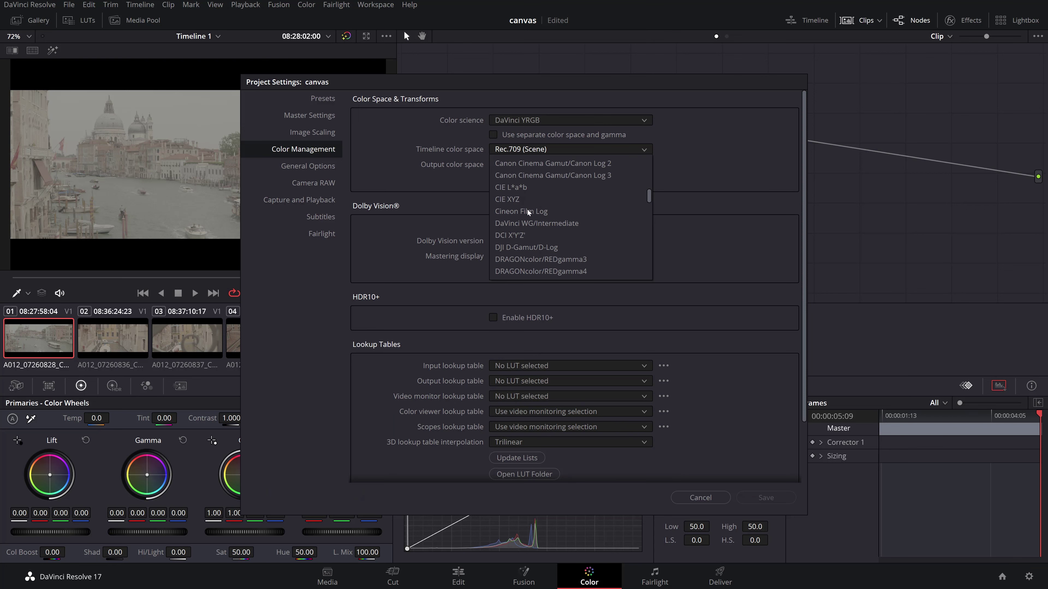
left_click(536, 223)
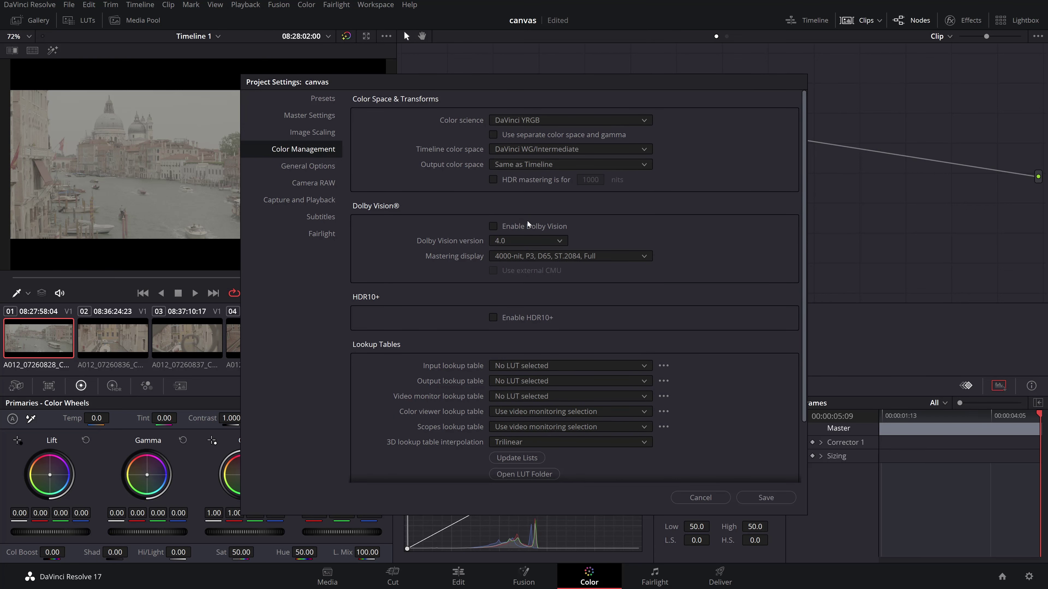
left_click(755, 500)
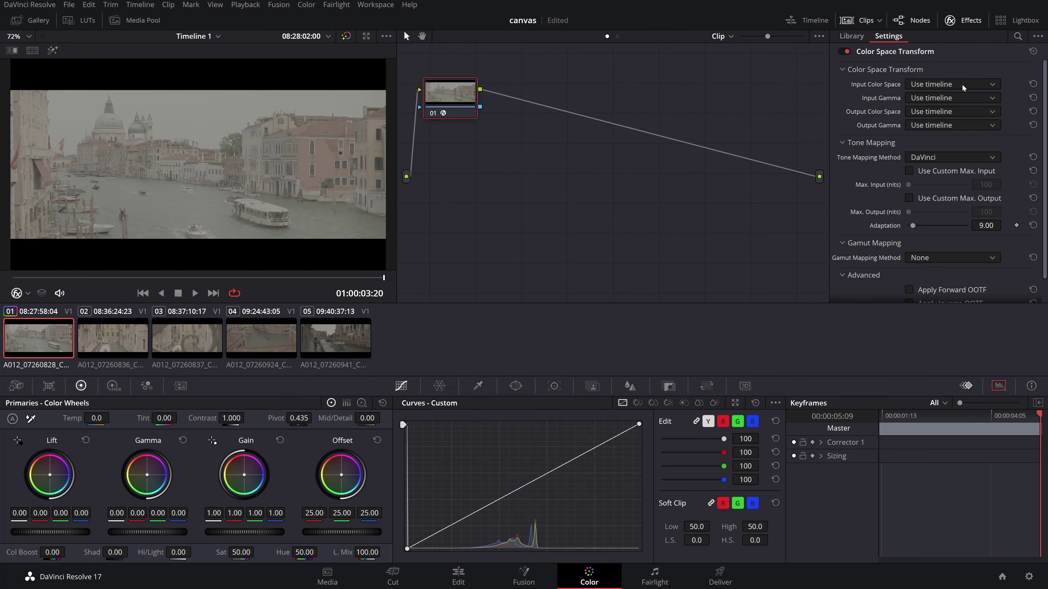
left_click(963, 83)
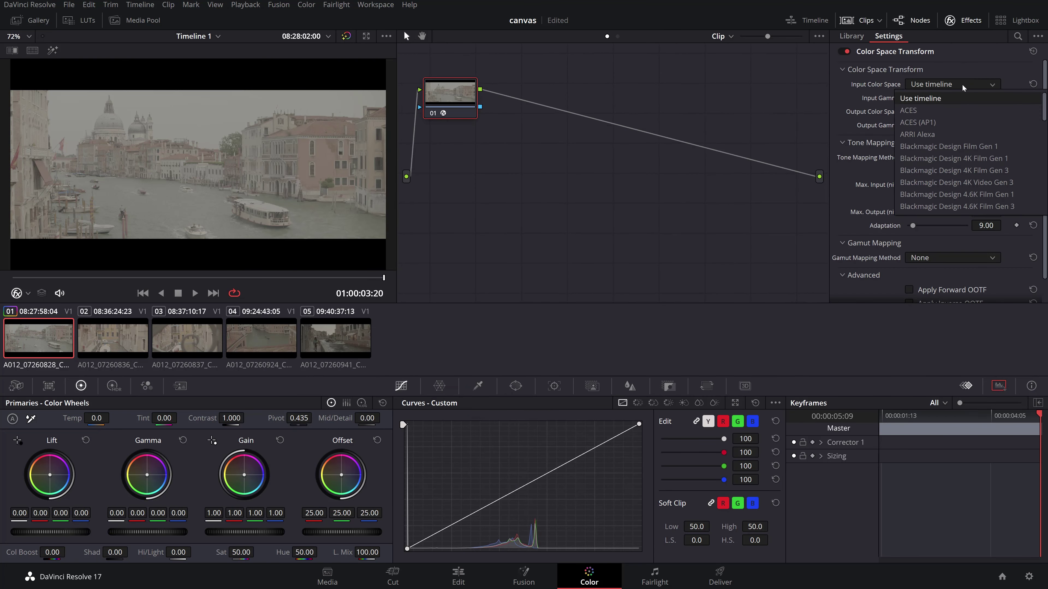
Set Color Space Transform input to Blackmagic Gen 4 and output to DaVinci Wide Gamut / DaVinci Intermediate.
left_click(970, 169)
left_click(949, 97)
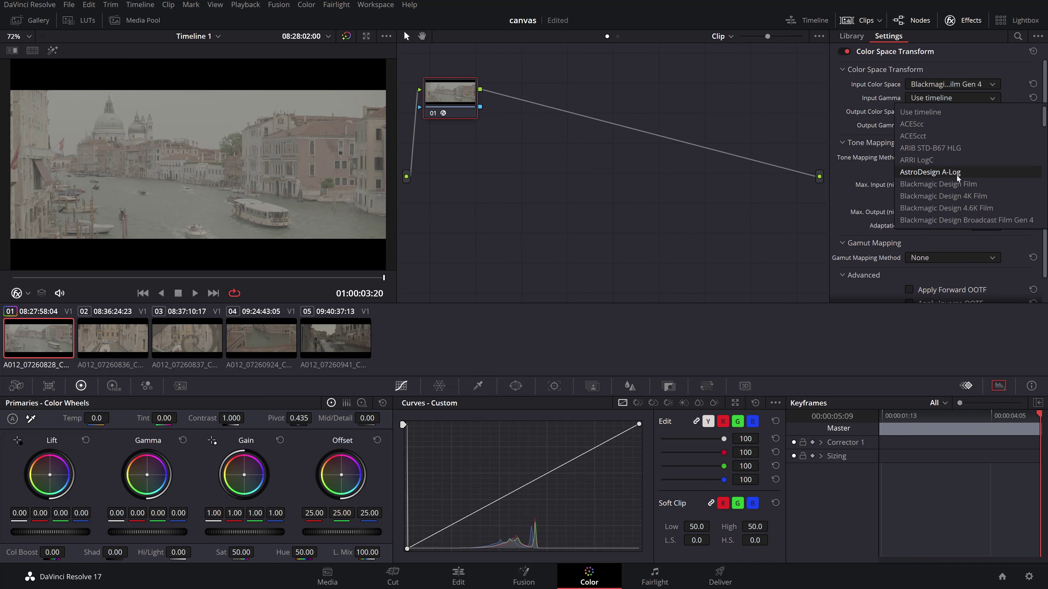
left_click(957, 172)
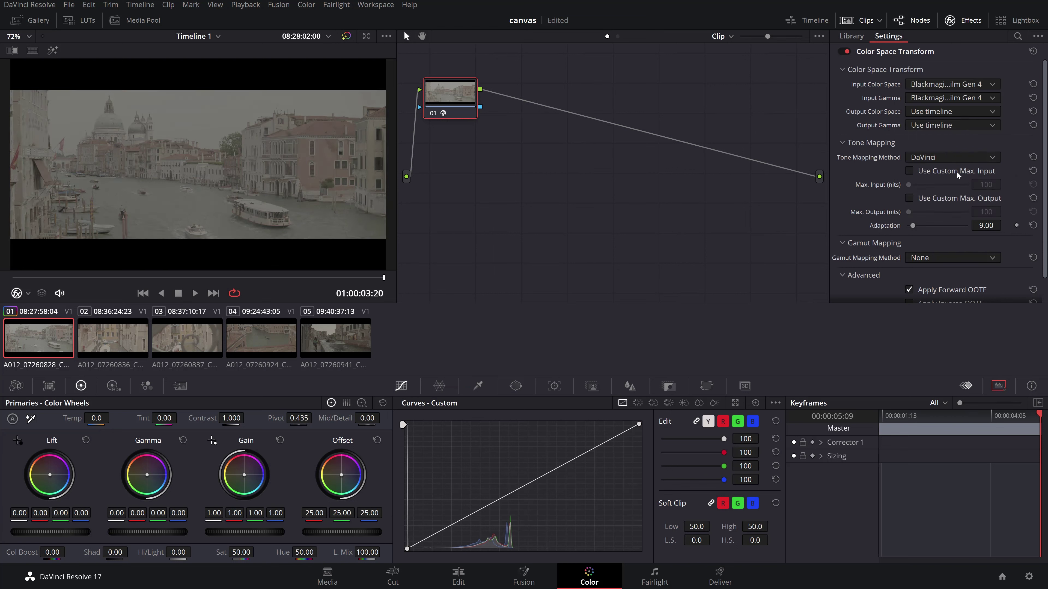
left_click(948, 114)
left_click(953, 138)
left_click(951, 126)
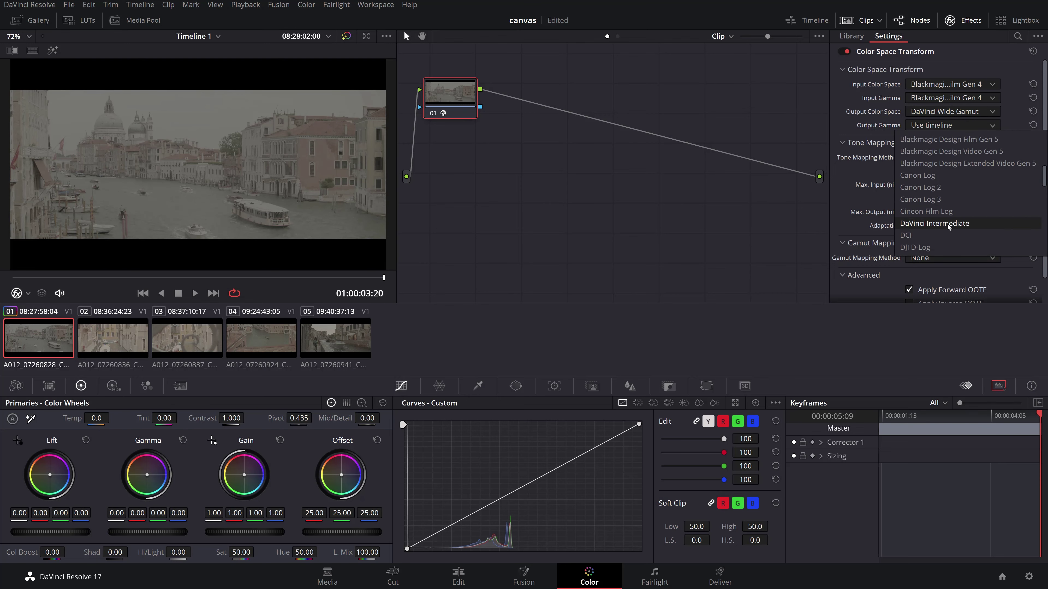
left_click(948, 223)
left_click(927, 158)
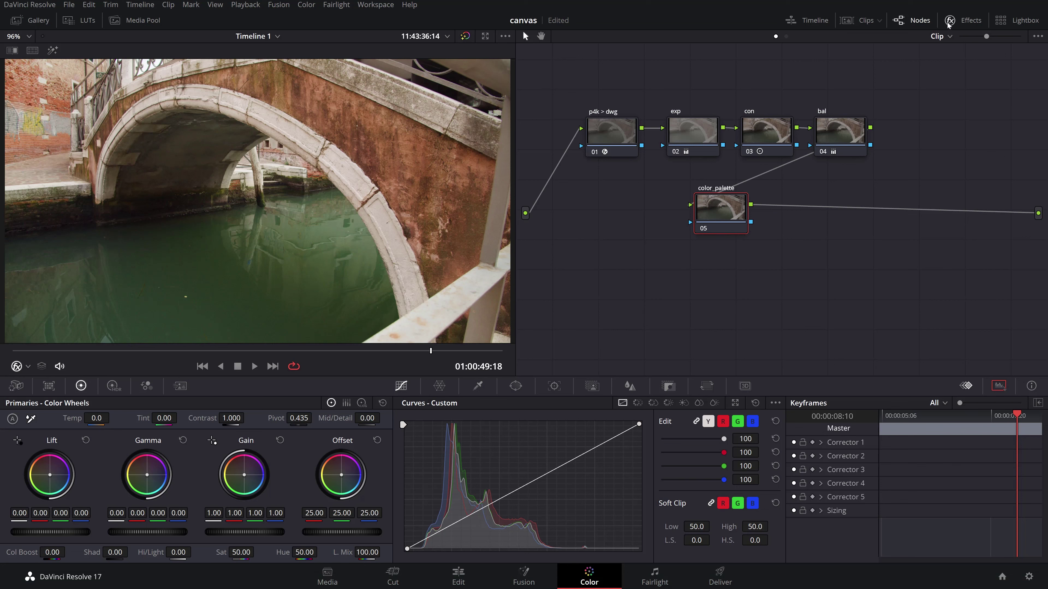
Apply the Color Palette effect from the Effects library to node 05 of the bridge clip.
left_click(948, 24)
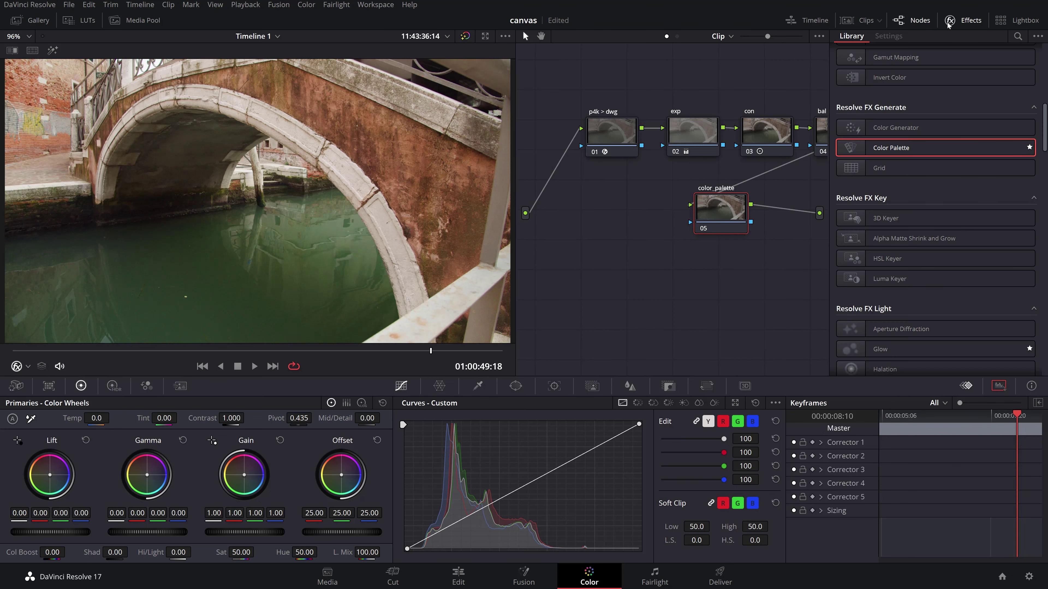
left_click_drag(886, 150, 727, 215)
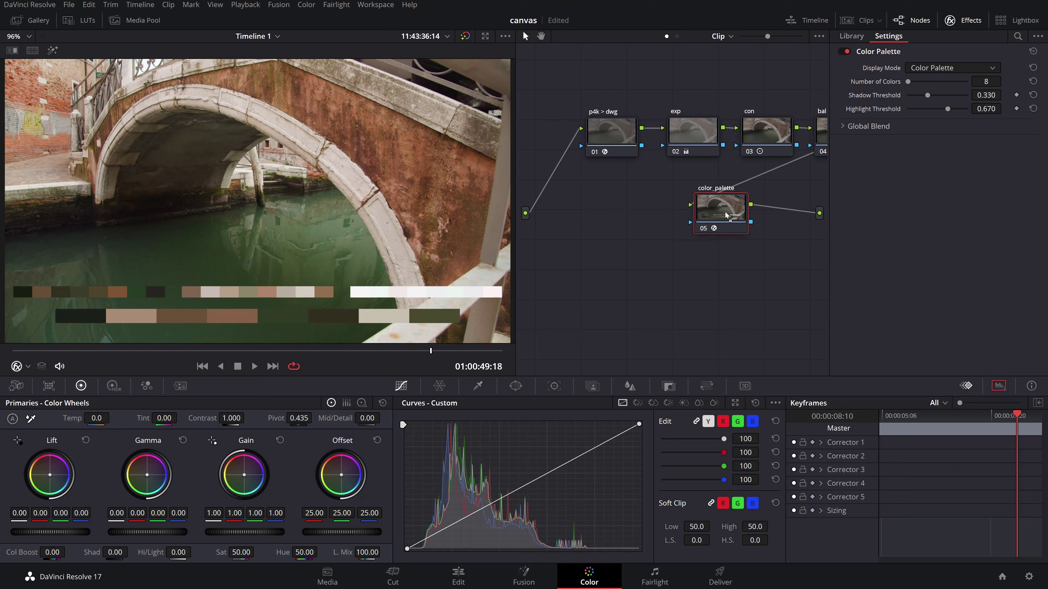
left_click(434, 350)
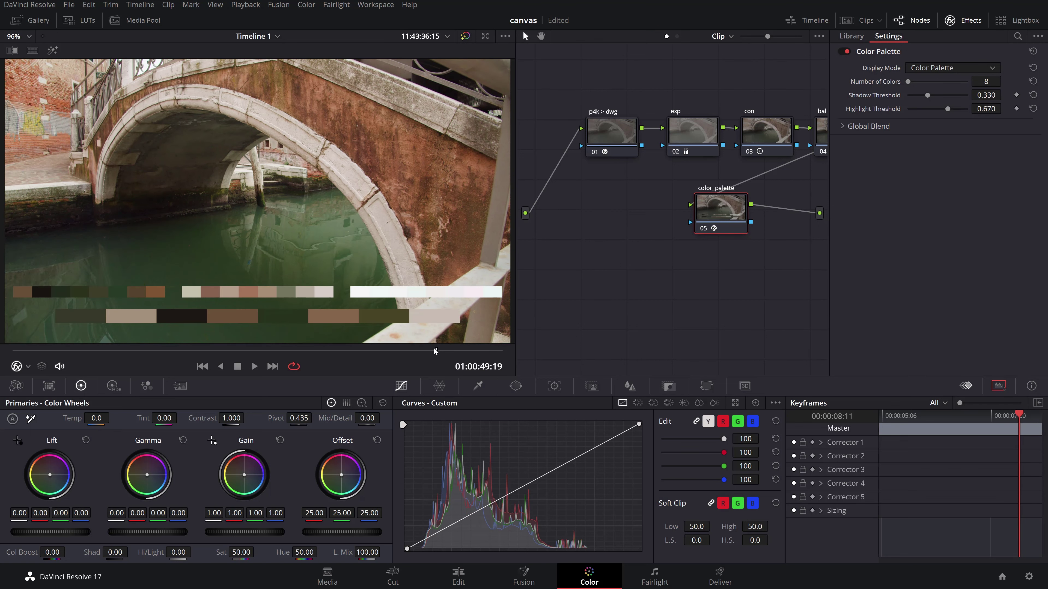
Cycle Color Palette's Display Mode through Shadow, Midtone and Highlight Region.
left_click(945, 67)
left_click(931, 97)
left_click(934, 69)
left_click(933, 105)
left_click(928, 74)
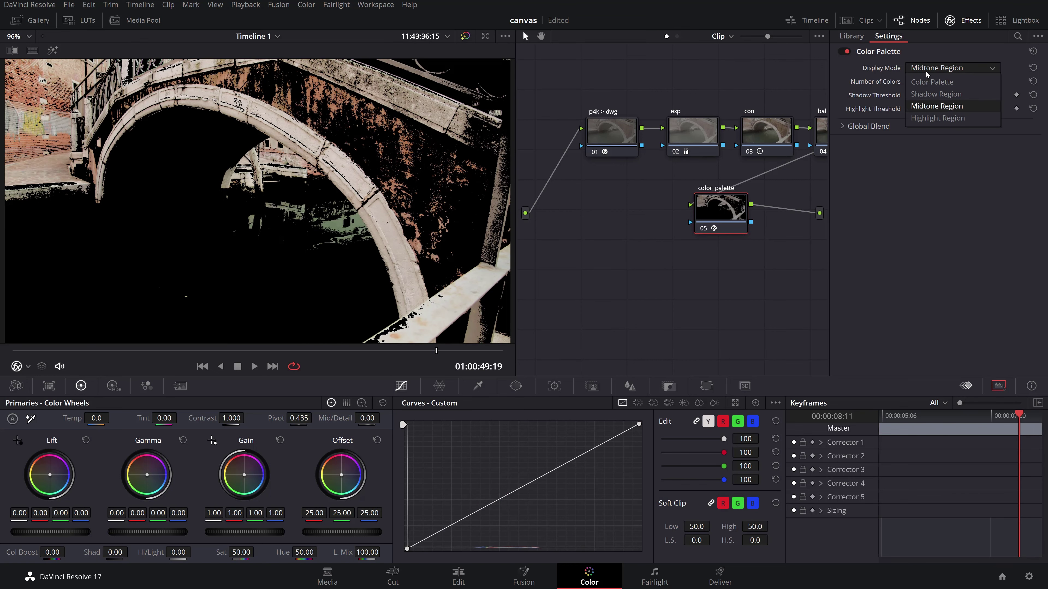
left_click(934, 119)
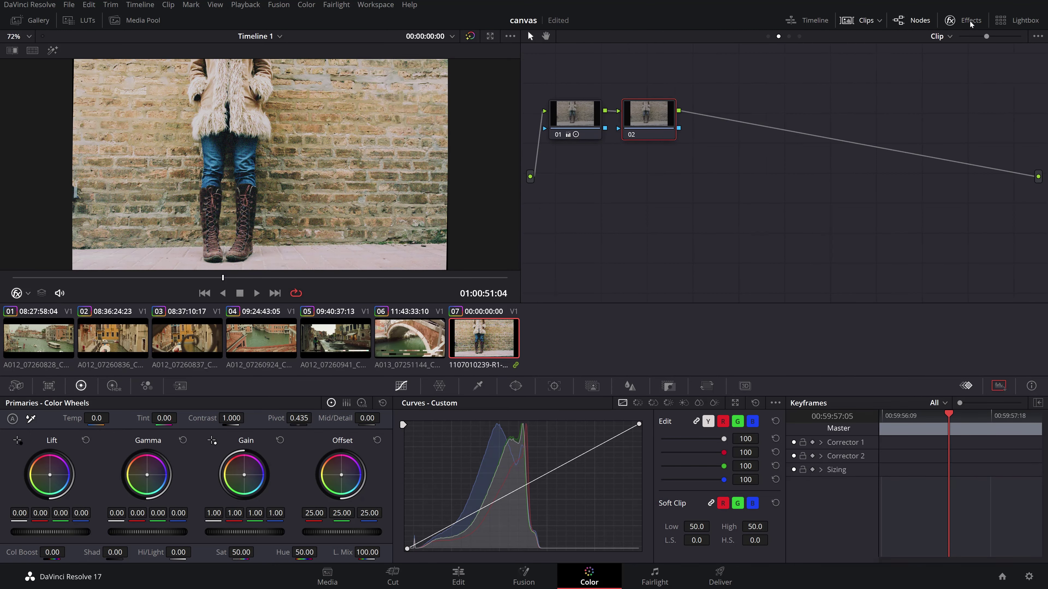
left_click(970, 22)
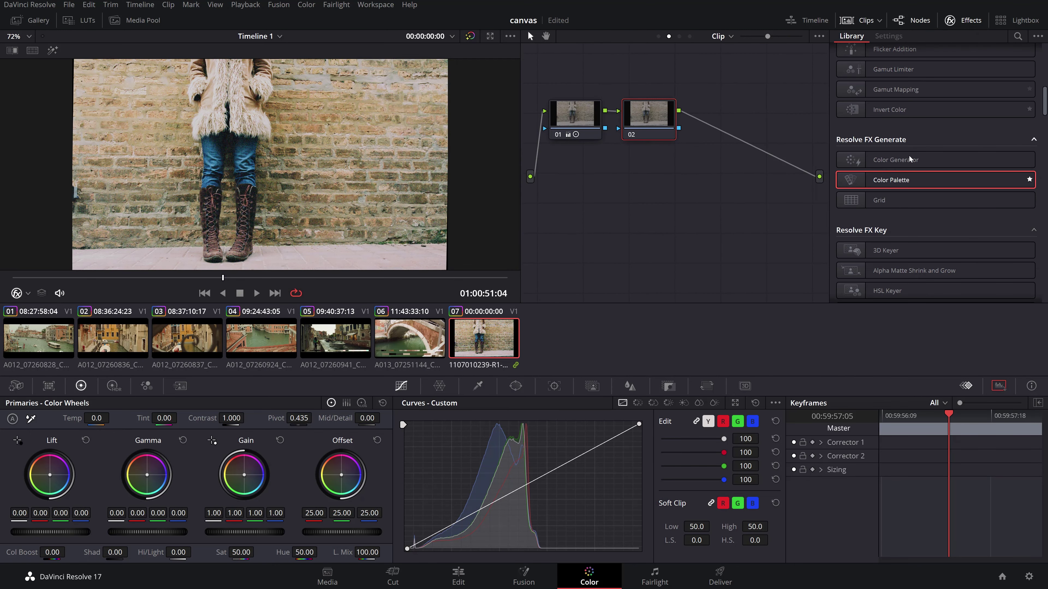
Drag Resolve FX Generate > Color Palette onto node 02 of the boots clip.
left_click_drag(893, 182, 643, 122)
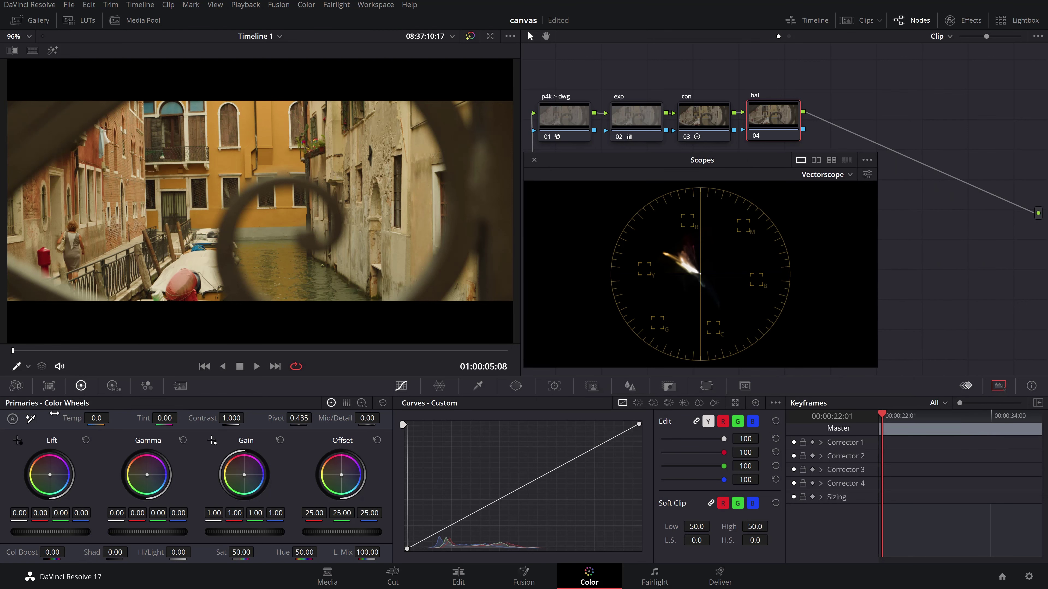
Set Temp -390 and Tint 1.50, view the RGB Parade, and raise blue Offset to 28.60.
left_click_drag(96, 418, 79, 418)
left_click_drag(186, 419, 182, 419)
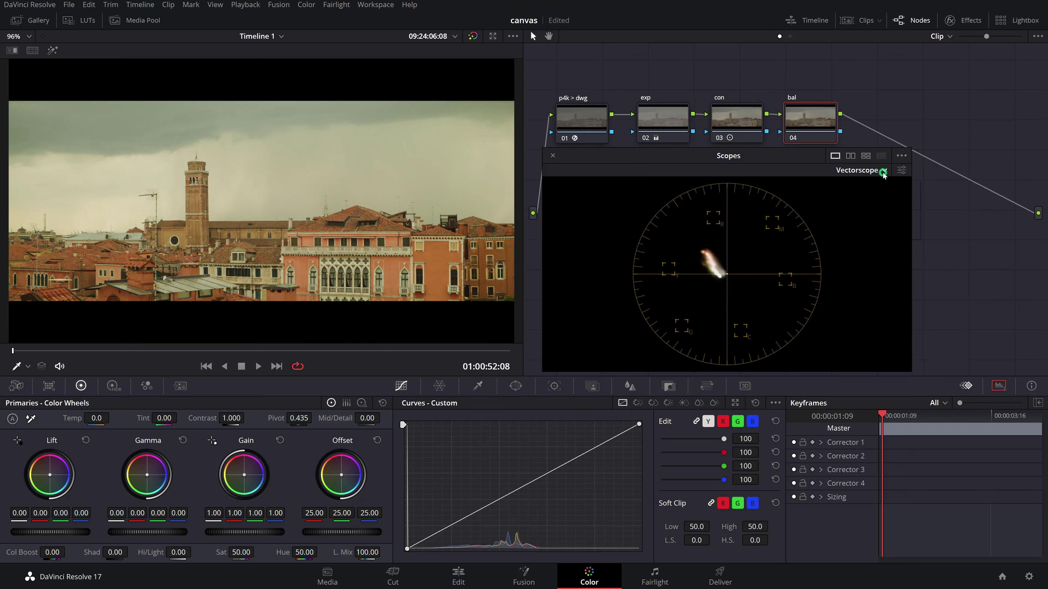
left_click(883, 171)
left_click(871, 187)
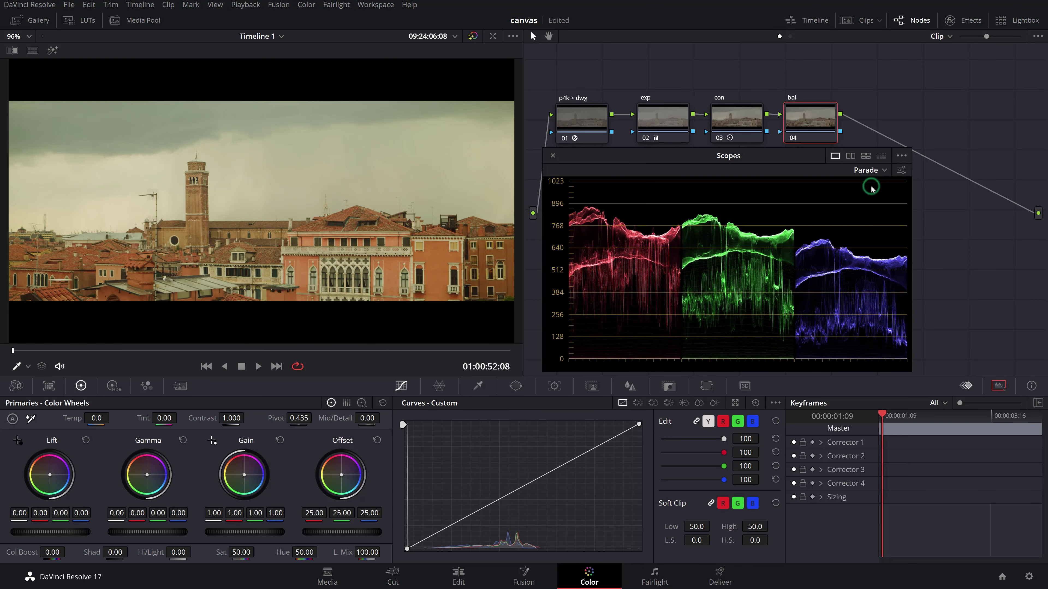
left_click(347, 403)
mouse_move(357, 485)
left_mouse_down()
mouse_move(325, 489)
mouse_move(358, 487)
mouse_move(343, 485)
left_mouse_up()
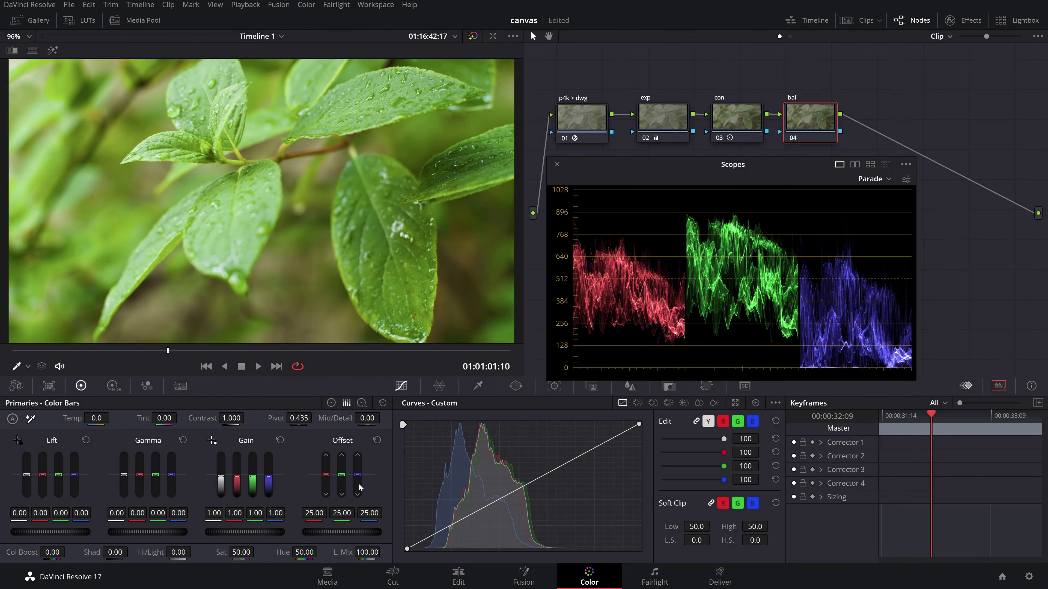
Set blue Offset to 27.00, then lower red and green Offset until the Parade traces align.
mouse_move(357, 492)
left_mouse_down()
mouse_move(345, 488)
mouse_move(358, 491)
left_mouse_up()
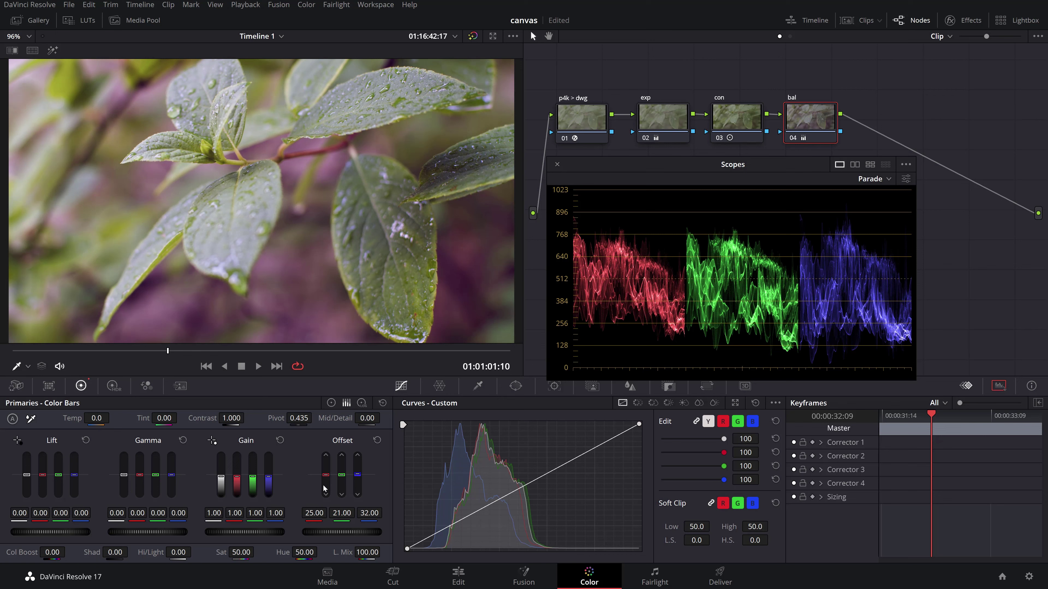
left_click(376, 440)
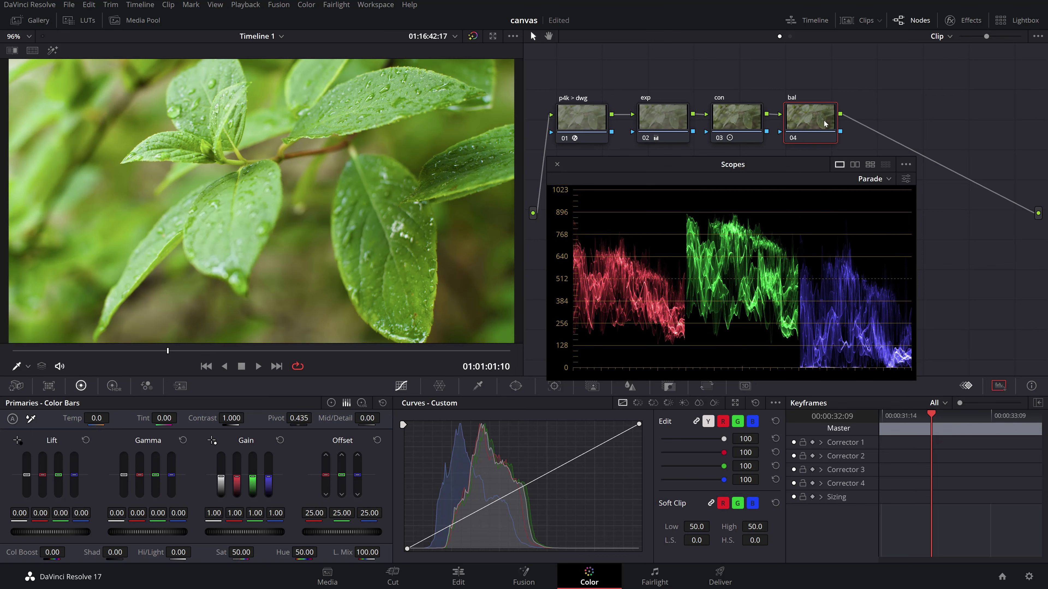
key("ctrl+z")
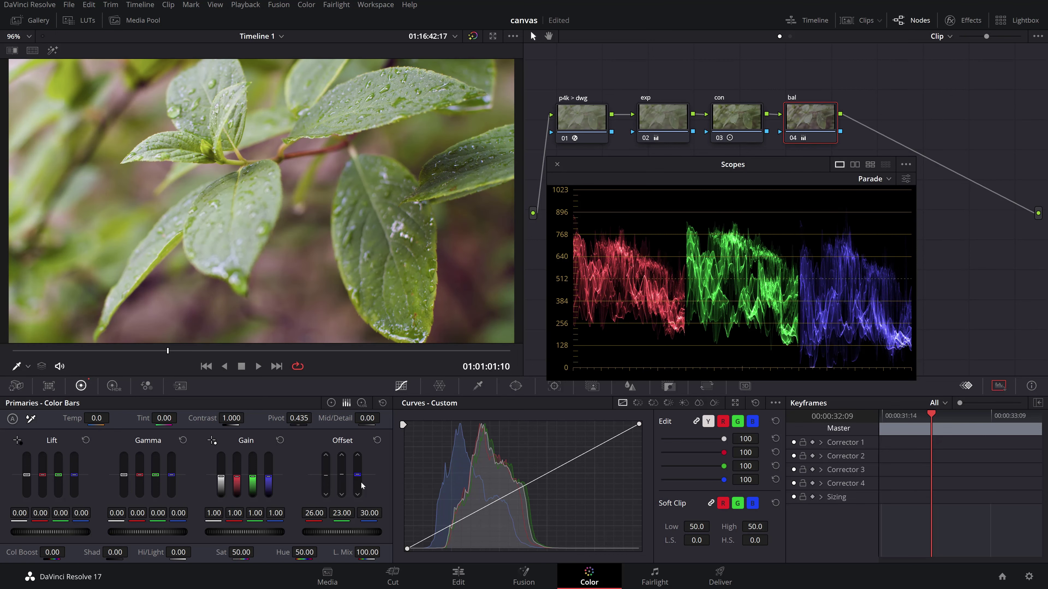
left_click_drag(326, 488, 342, 486)
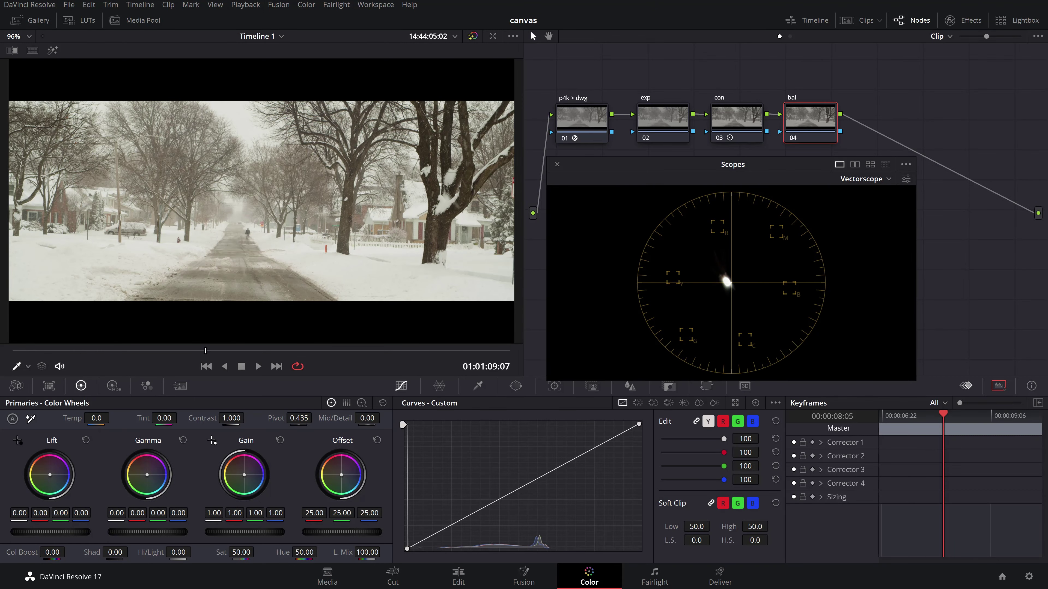
In Log Wheels, push the Shadow wheel toward blue to cool the snowy street's shadows.
left_click(361, 404)
left_click_drag(49, 477, 53, 476)
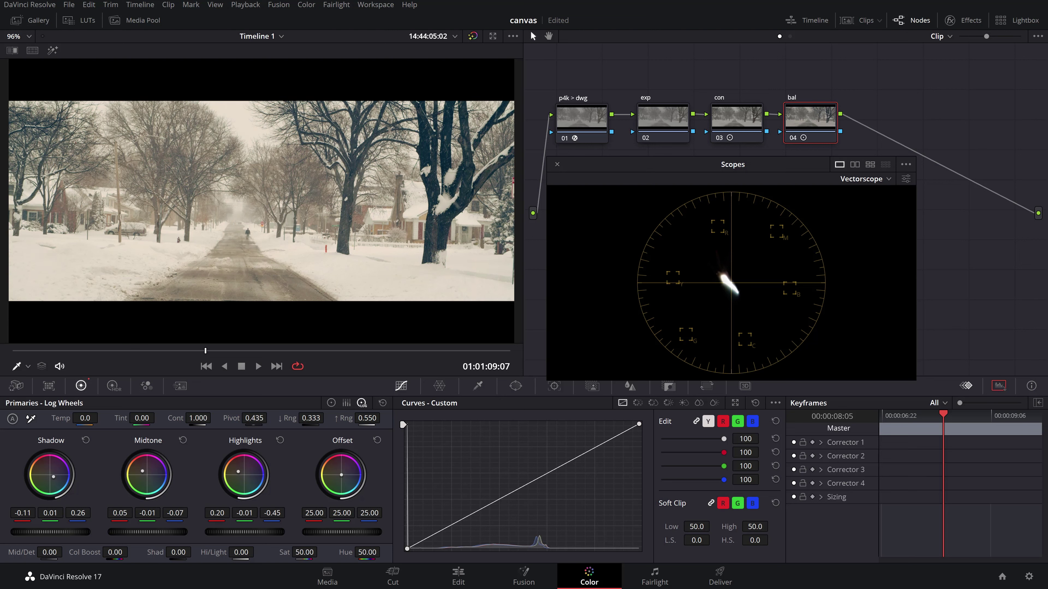
left_click_drag(54, 477, 55, 478)
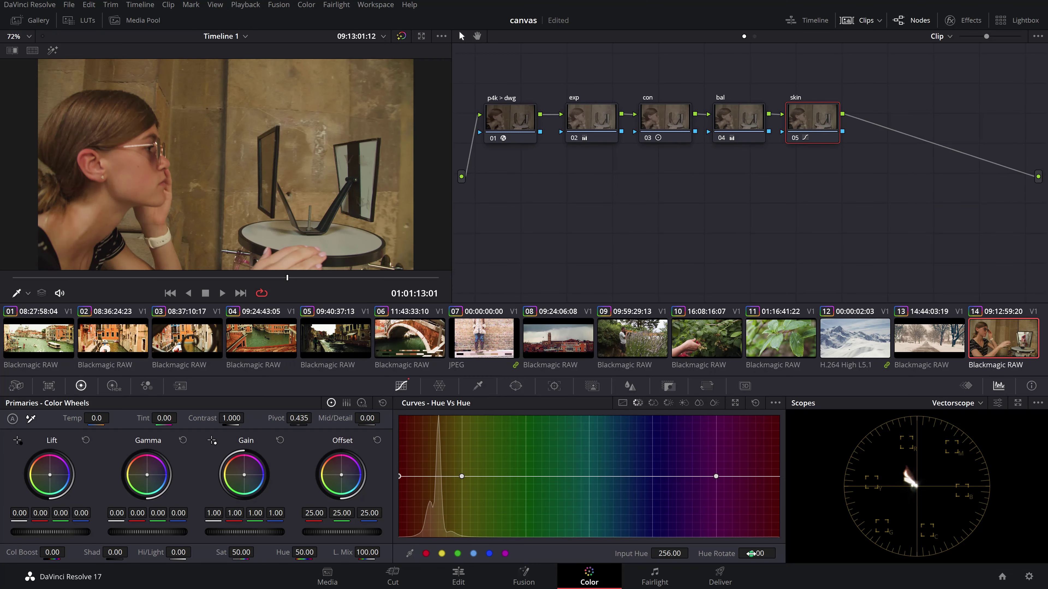
Set Hue Rotate to 3.70 on Hue vs Hue, then cut red saturation to 0.92 on Hue vs Sat.
left_click_drag(757, 554, 757, 553)
left_click_drag(287, 277, 355, 274)
left_click(653, 402)
left_click(426, 553)
left_click_drag(757, 553, 760, 553)
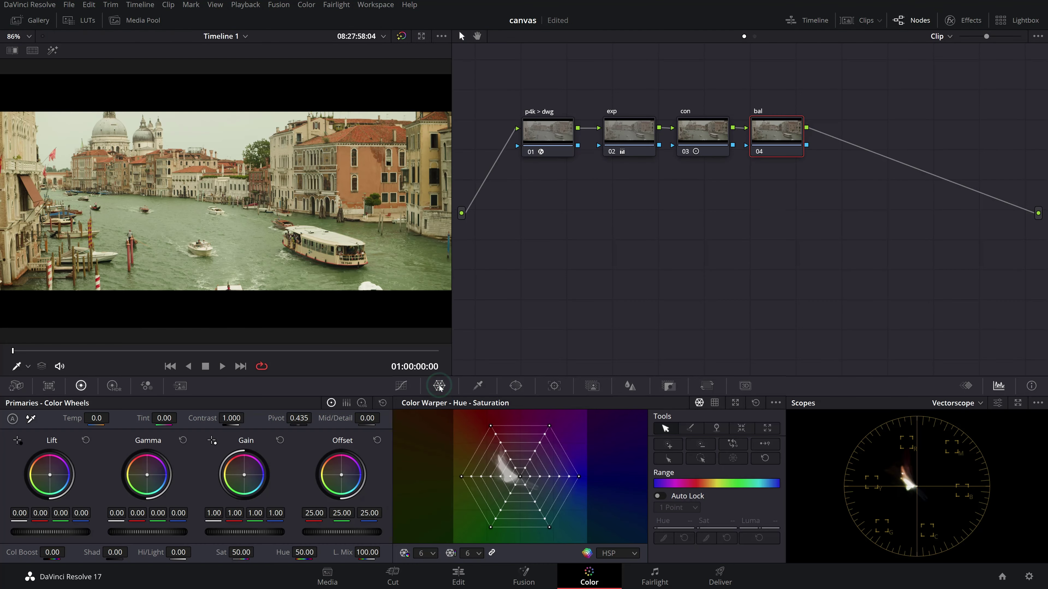
Pick a canal colour in Color Warper and shift it to Hue 0.82, Sat 0.31.
left_click(260, 236)
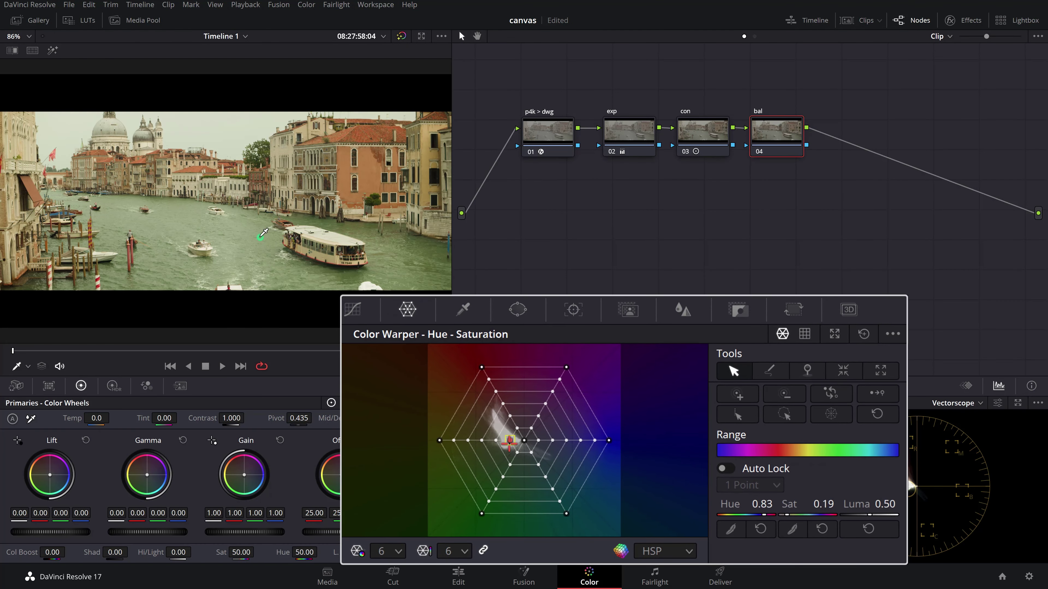
left_click_drag(260, 236, 267, 237)
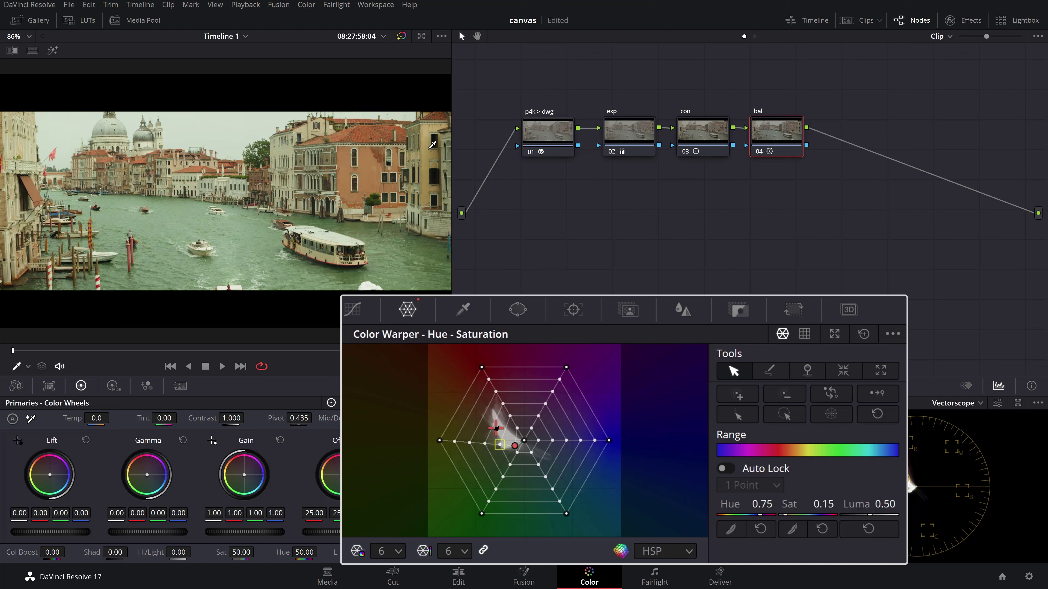
left_click_drag(431, 155, 431, 154)
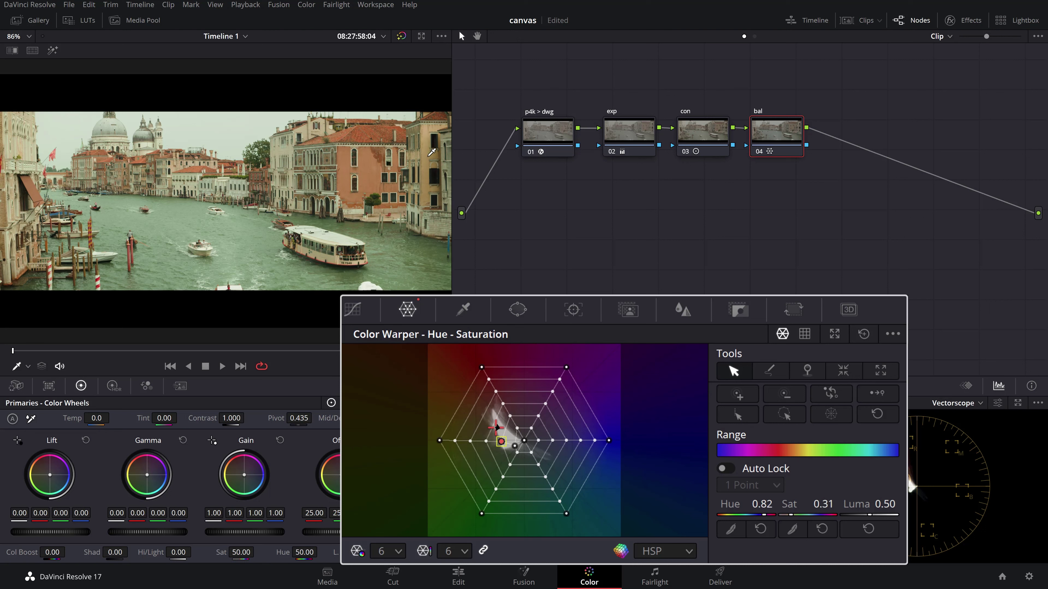